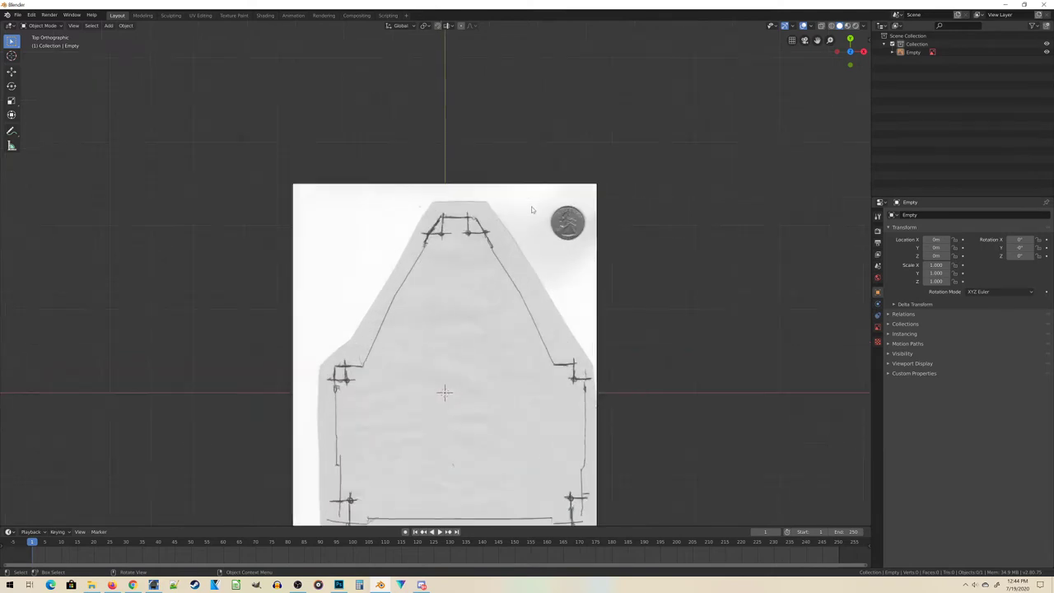
# Examine the quarter and the pencilled outlines and hole marks on the scanned paper template
pyautogui.scroll(3, 451, 207)
pyautogui.scroll(3, 561, 221)
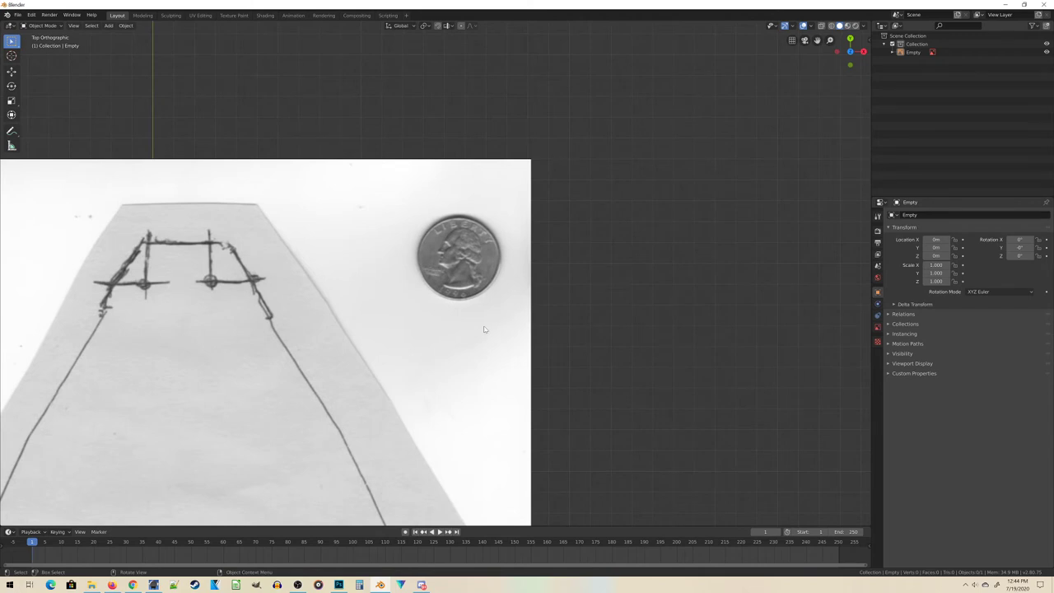
pyautogui.scroll(-2, 484, 330)
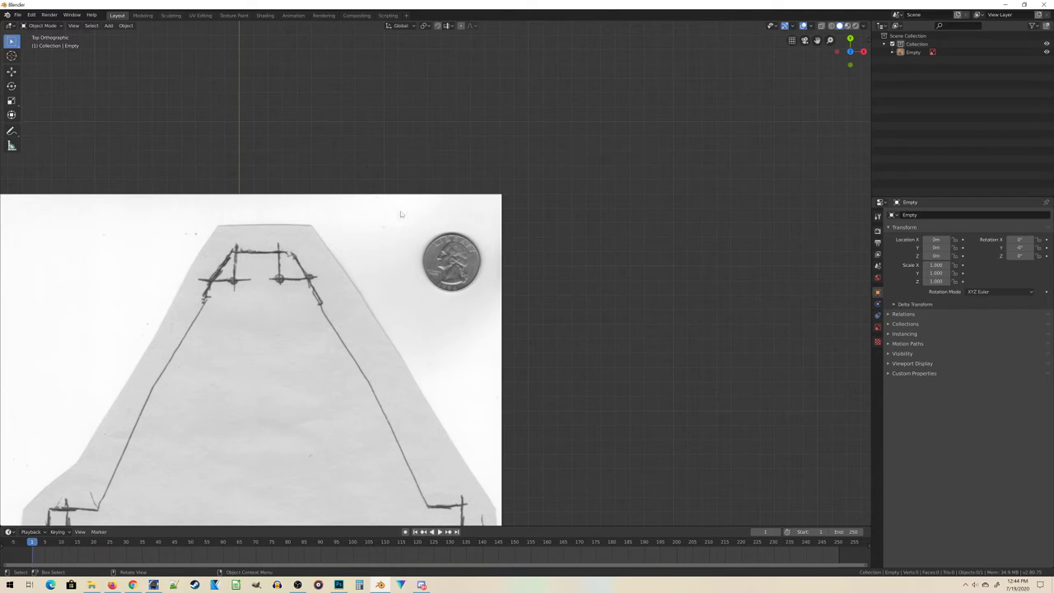
pyautogui.scroll(-4, 401, 214)
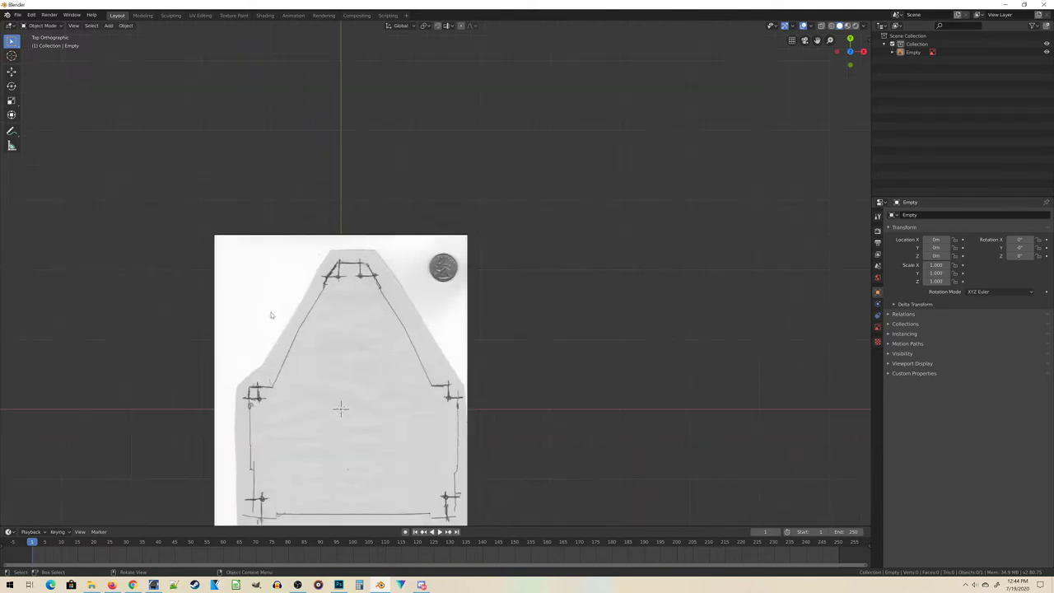
pyautogui.scroll(-2, 271, 314)
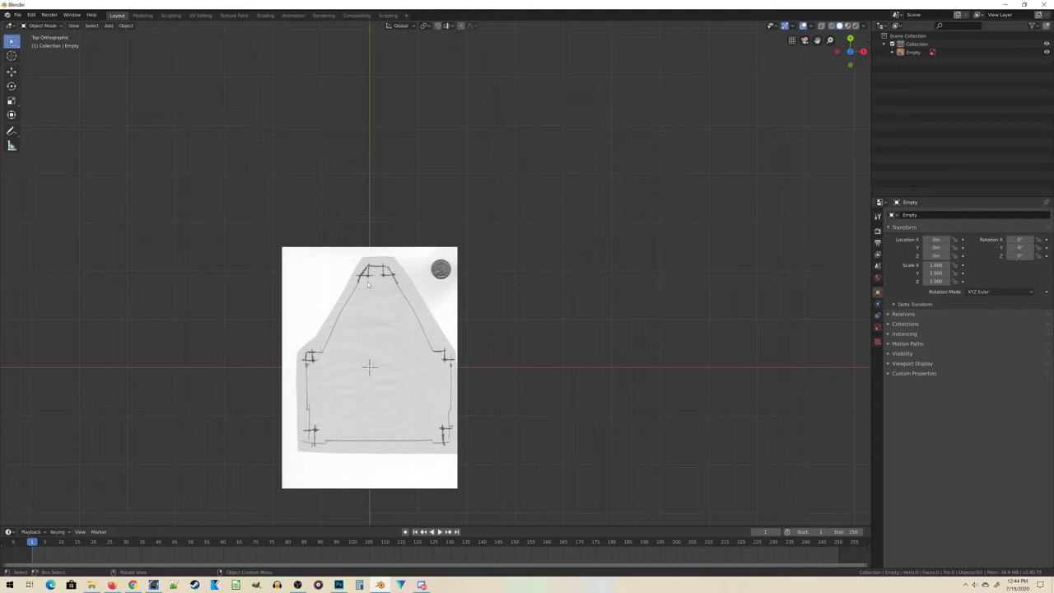
pyautogui.scroll(6, 441, 271)
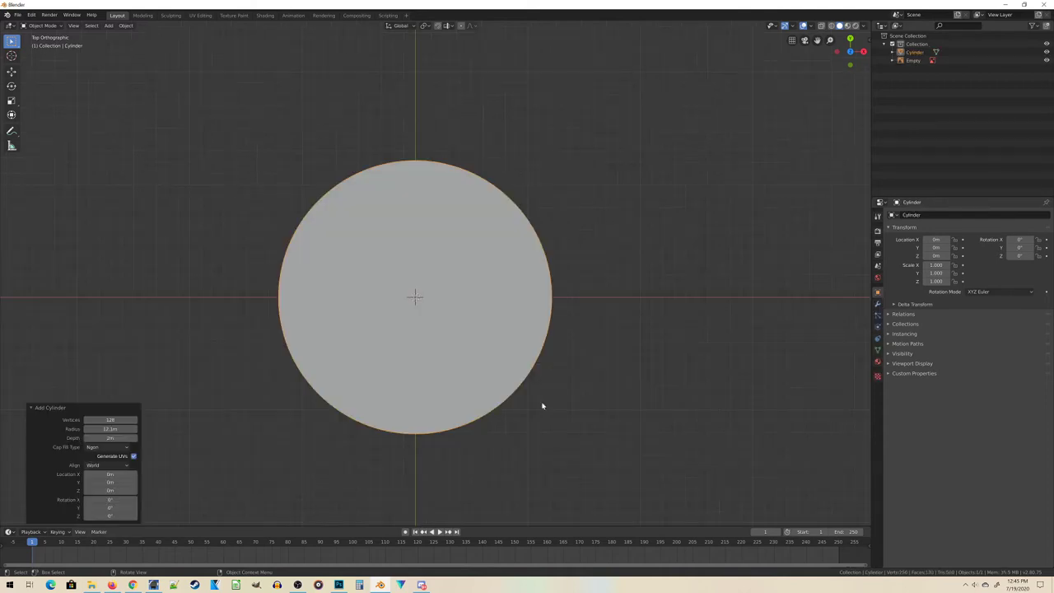
# Switch the display to wireframe and scale the template image up to about 11.34
pyautogui.press('z')
pyautogui.click(482, 400)
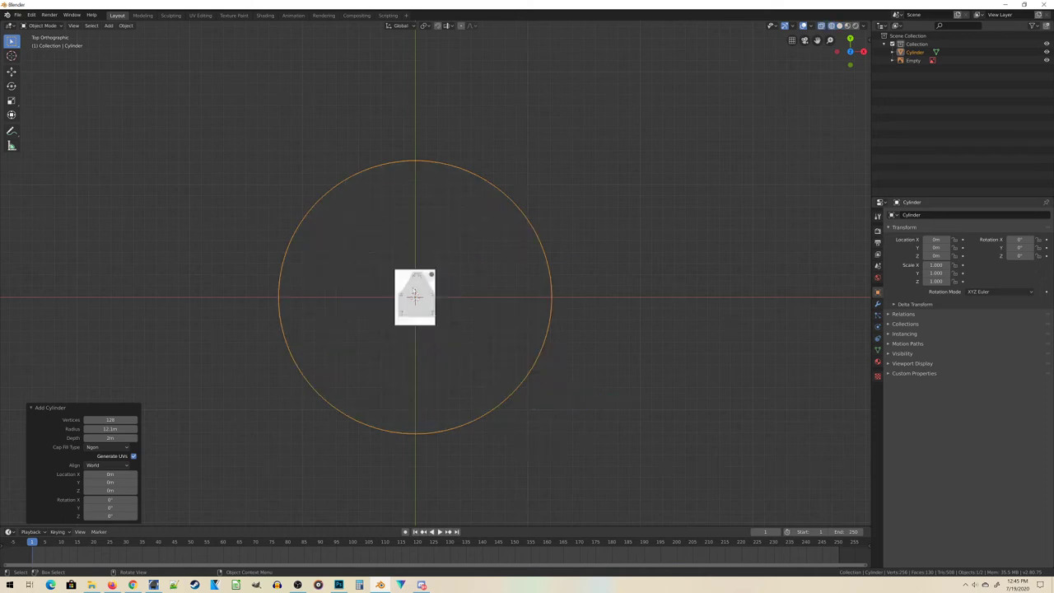
pyautogui.click(410, 304)
pyautogui.scroll(-3, 502, 403)
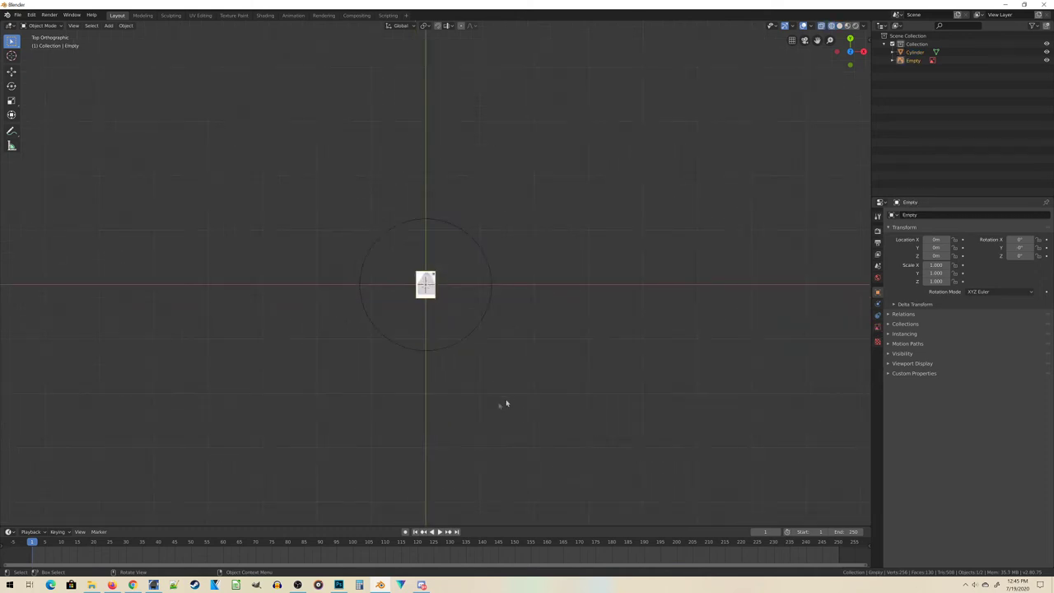
pyautogui.press('s')
pyautogui.click(539, 323)
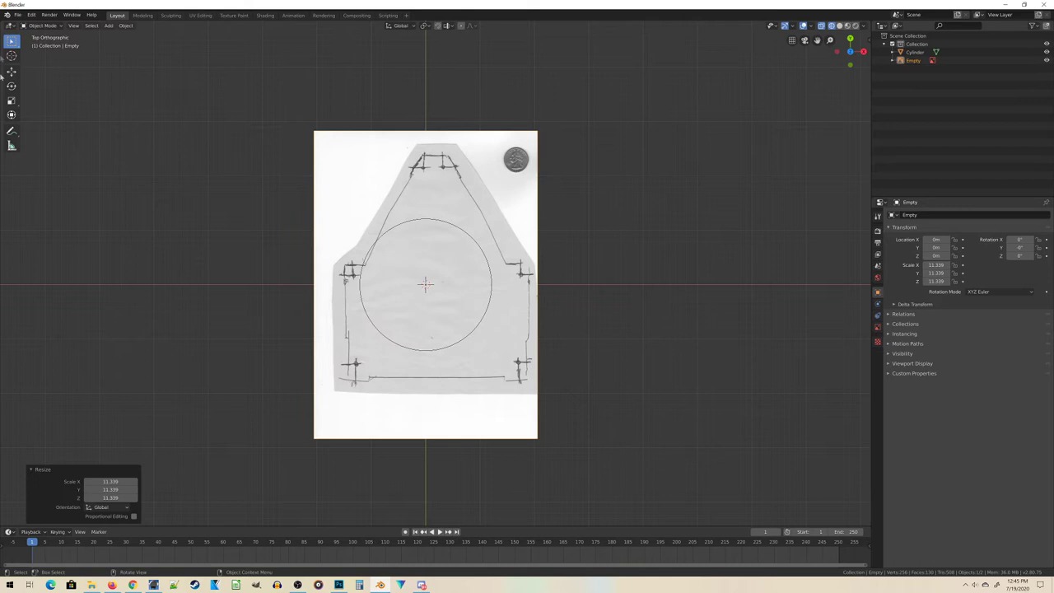
# Repeatedly reposition and enlarge the template image to a scale of about 58.74, bringing its quarter close to the circle's size
pyautogui.press('g')
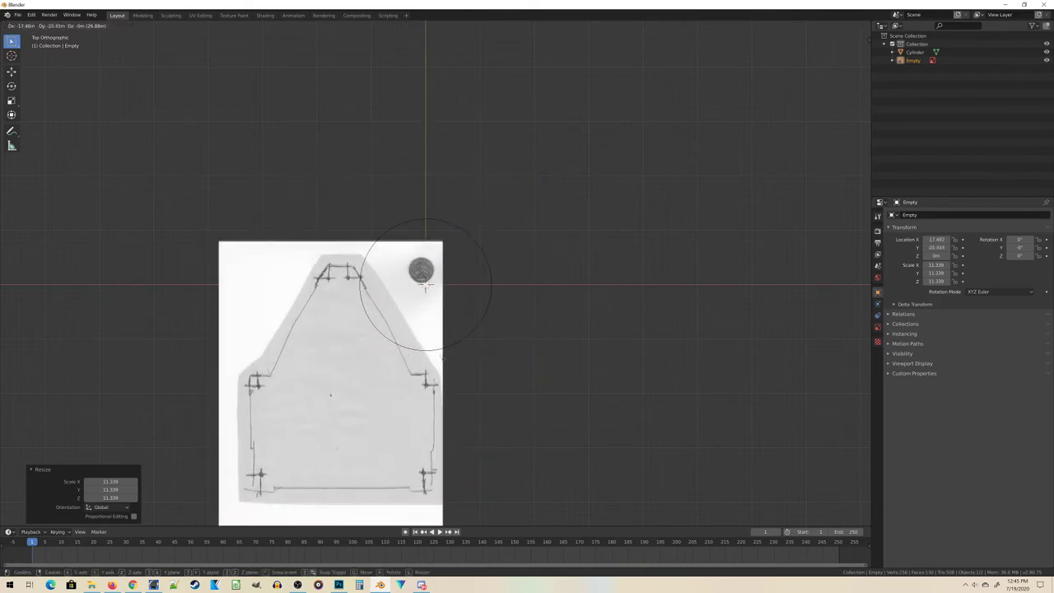
pyautogui.click(558, 346)
pyautogui.press('s')
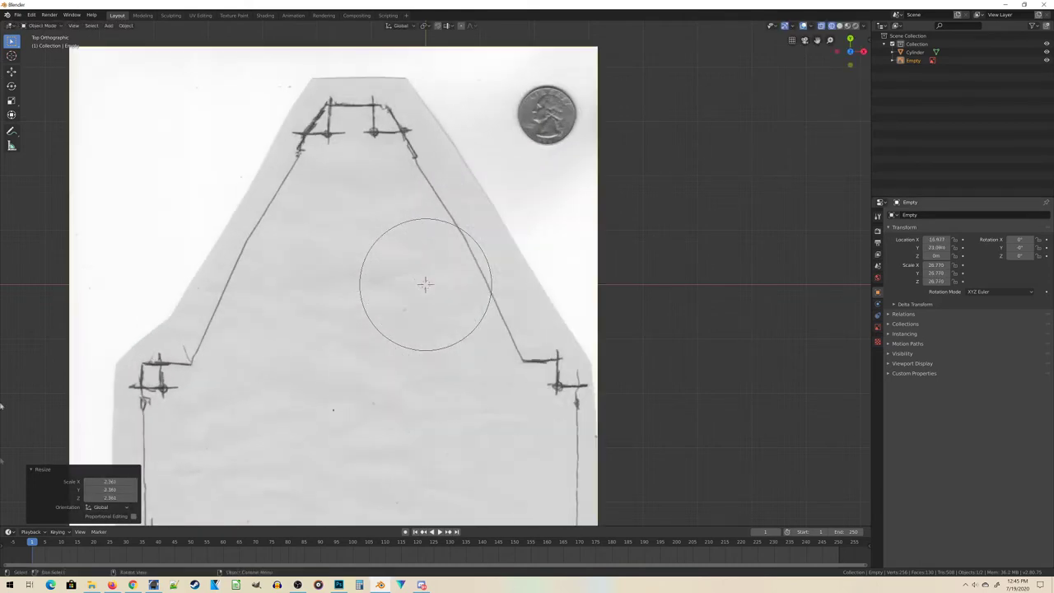
pyautogui.click(675, 428)
pyautogui.press('g')
pyautogui.click(510, 349)
pyautogui.press('s')
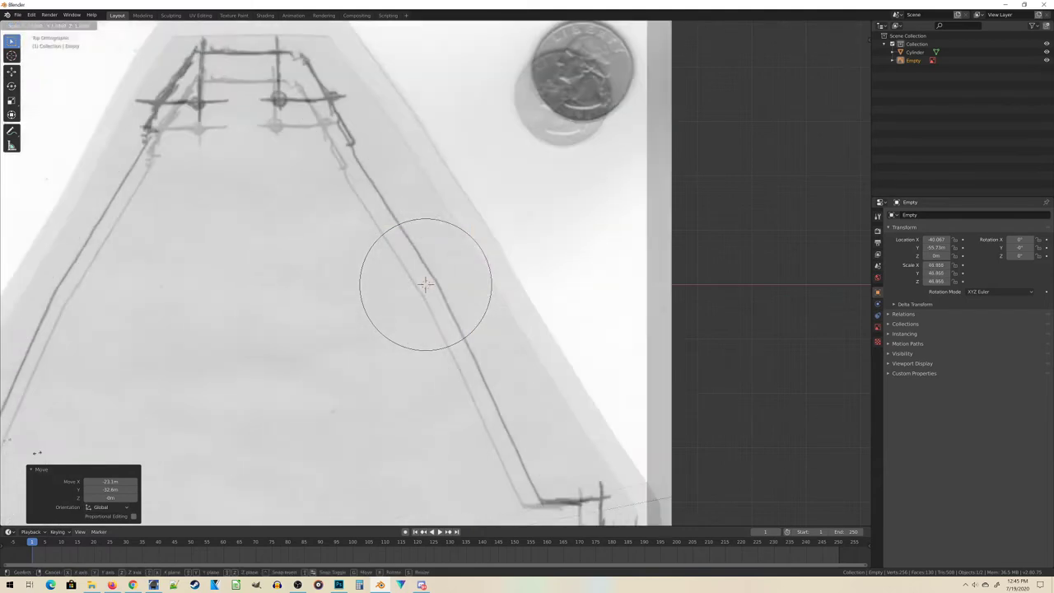
pyautogui.click(185, 474)
# Move the template image to about X -88.6 m, Y -118.5 m so its quarter lies over the circle, and undo the last change
pyautogui.scroll(-5, 69, 431)
pyautogui.press('g')
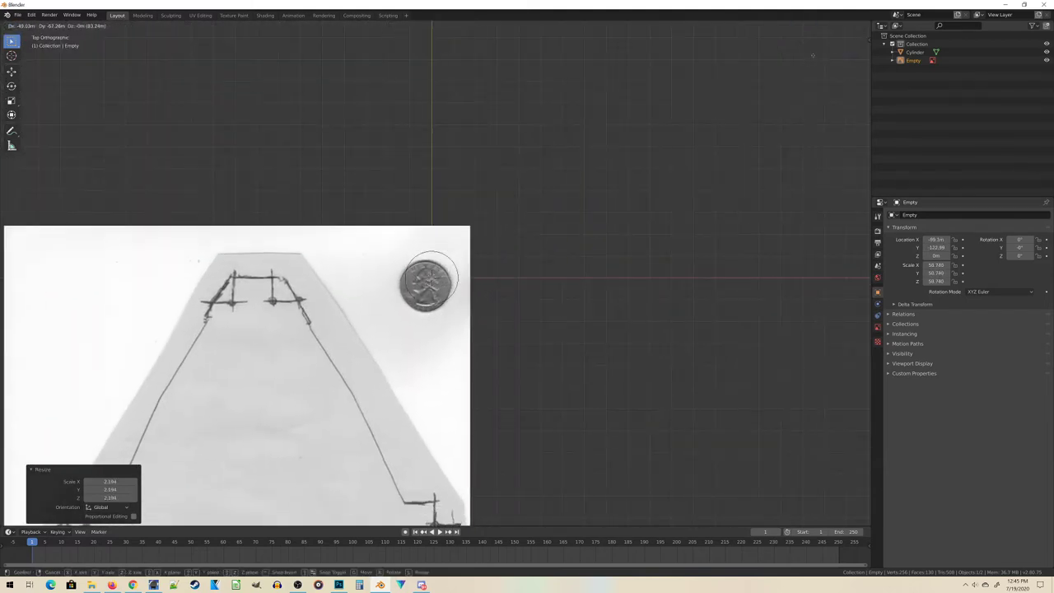
pyautogui.click(833, 65)
pyautogui.scroll(7, 475, 407)
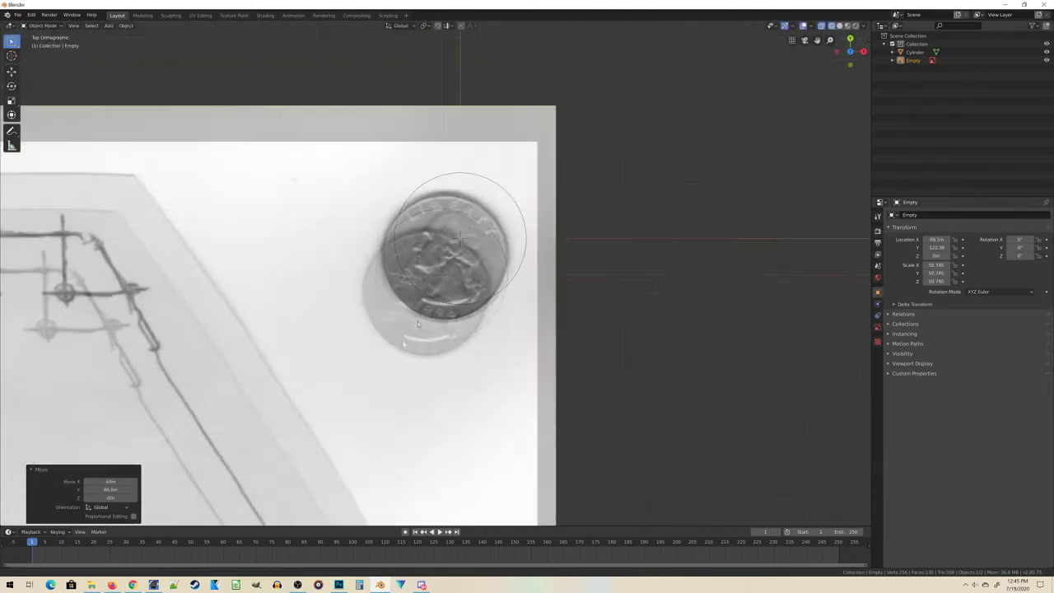
pyautogui.press('g')
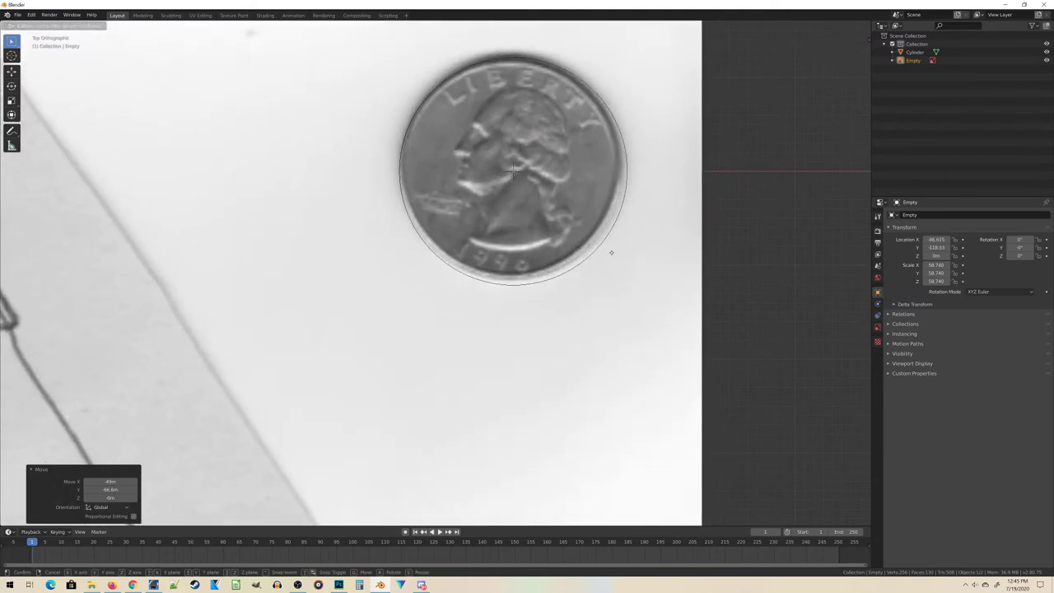
pyautogui.click(613, 247)
pyautogui.scroll(-7, 616, 282)
pyautogui.hotkey('ctrl', 'z')
# Add a small 128-vertex cylinder and place copies of it over the six marked hole centres on the template
pyautogui.scroll(1, 252, 272)
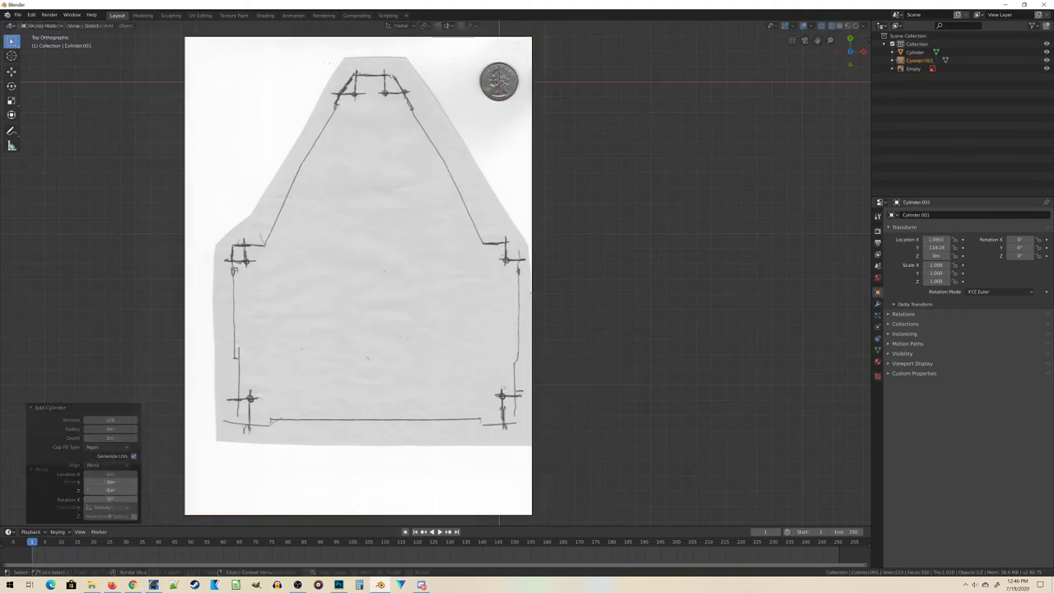
pyautogui.scroll(3, 370, 306)
pyautogui.scroll(-3, 371, 305)
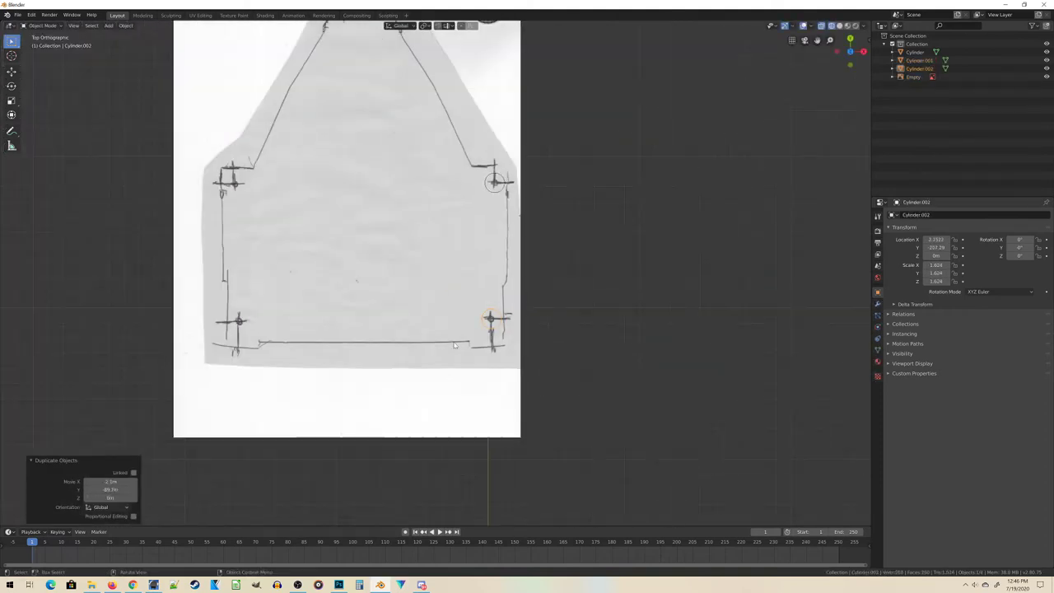
pyautogui.scroll(5, 370, 306)
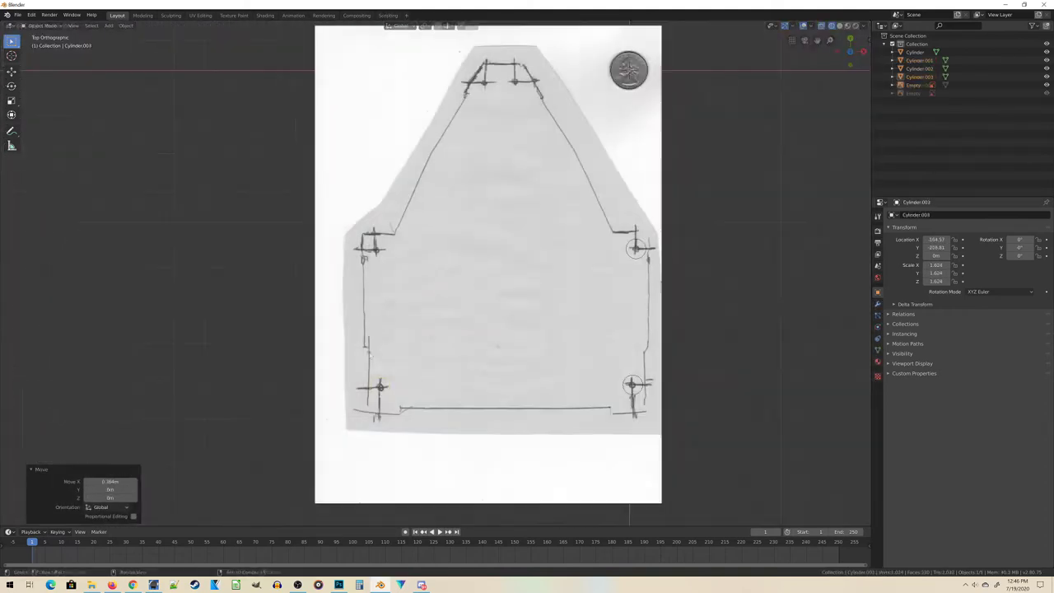
pyautogui.scroll(4, 365, 387)
pyautogui.scroll(-4, 364, 207)
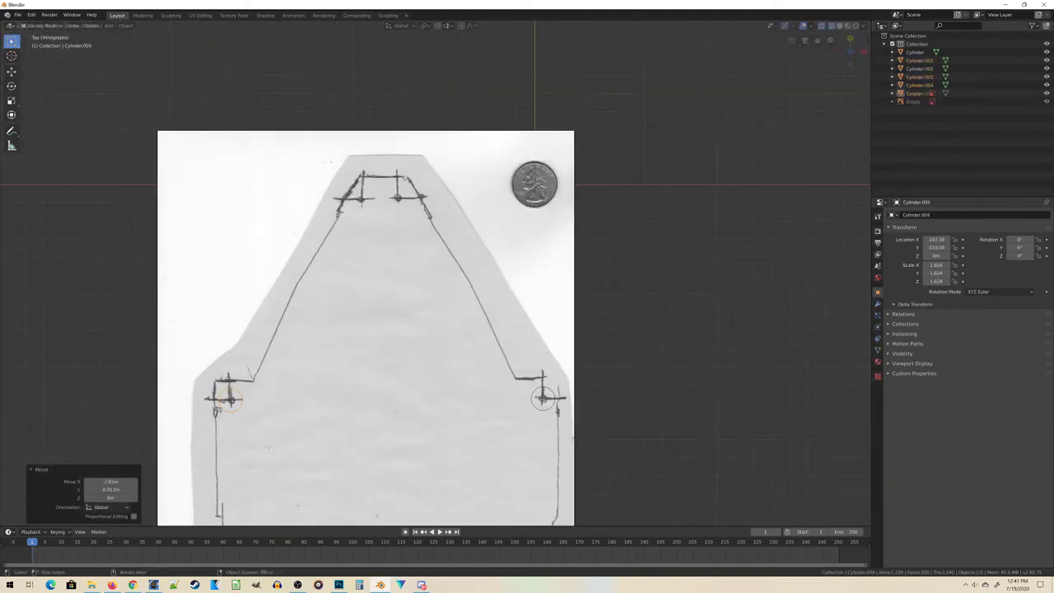
pyautogui.scroll(4, 370, 198)
pyautogui.scroll(-2, 371, 198)
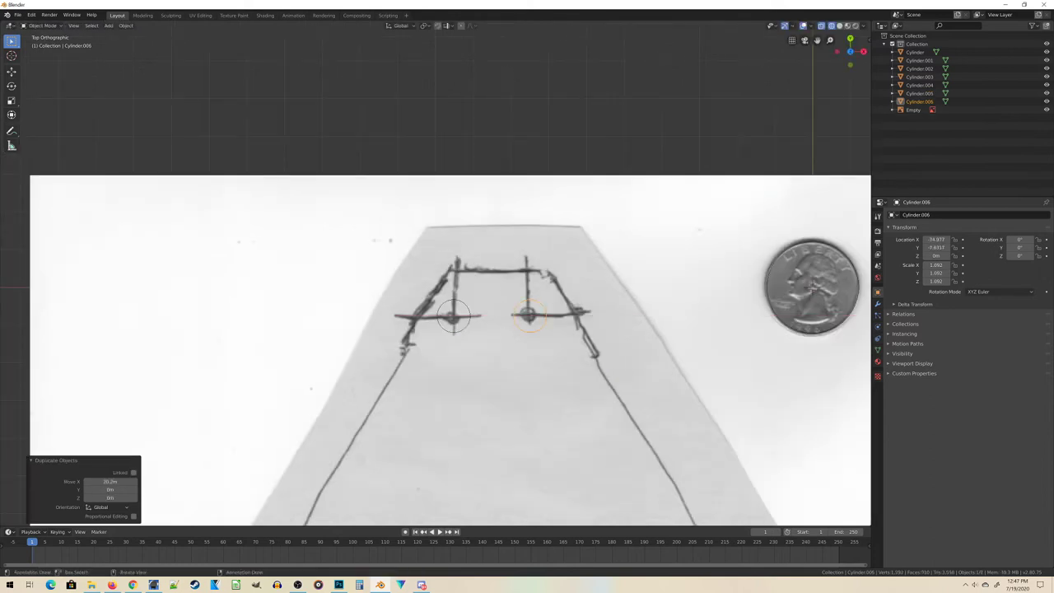
pyautogui.scroll(-6, 314, 198)
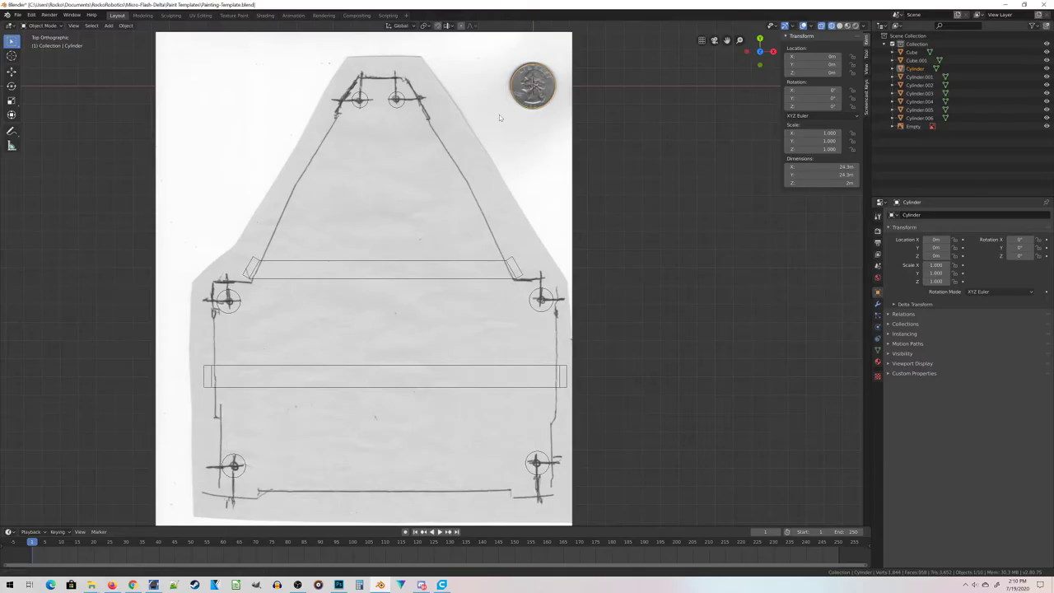
# Rescale the template image to about 61.745 and reposition it to about X -90.74 m, Y -124.77 m, fitting the quarter to the circle
pyautogui.keyDown('shift'); pyautogui.moveTo(499, 115); pyautogui.dragTo(409, 309, button='middle'); pyautogui.keyUp('shift')
pyautogui.scroll(4, 454, 288)
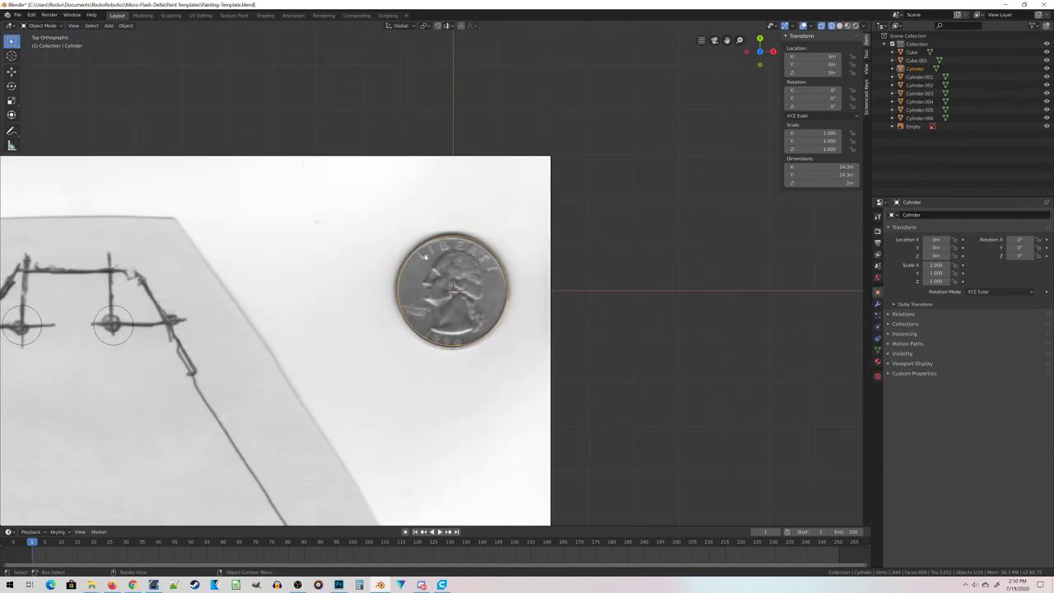
pyautogui.scroll(3, 497, 308)
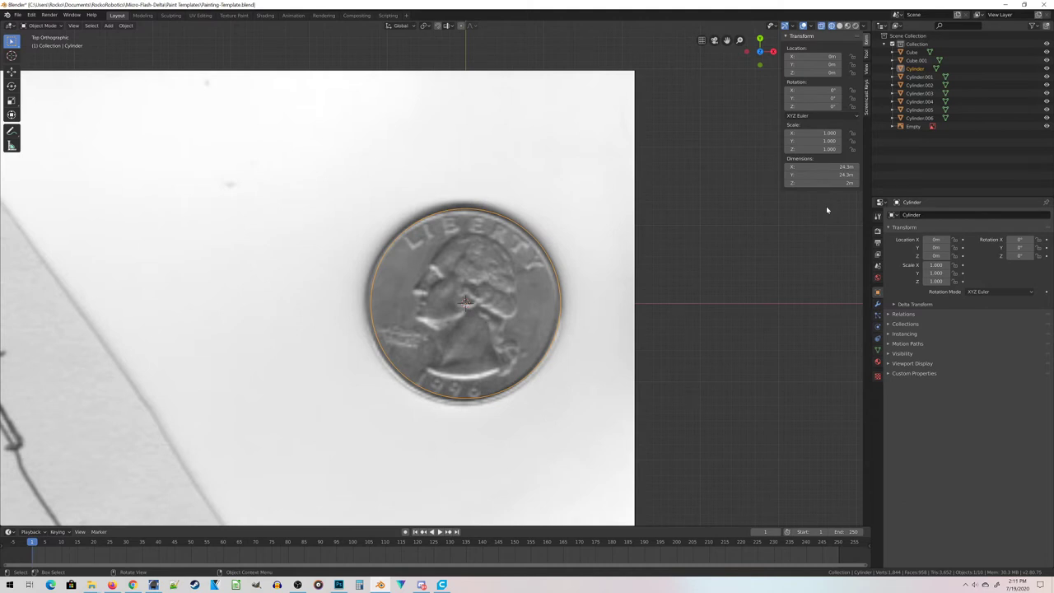
pyautogui.scroll(2, 475, 272)
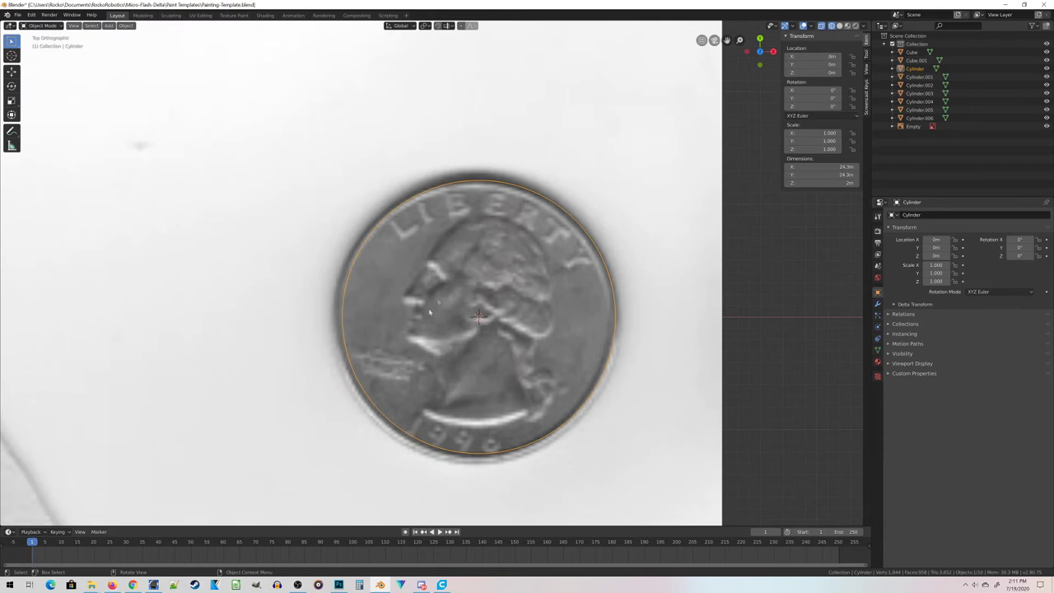
pyautogui.scroll(2, 406, 437)
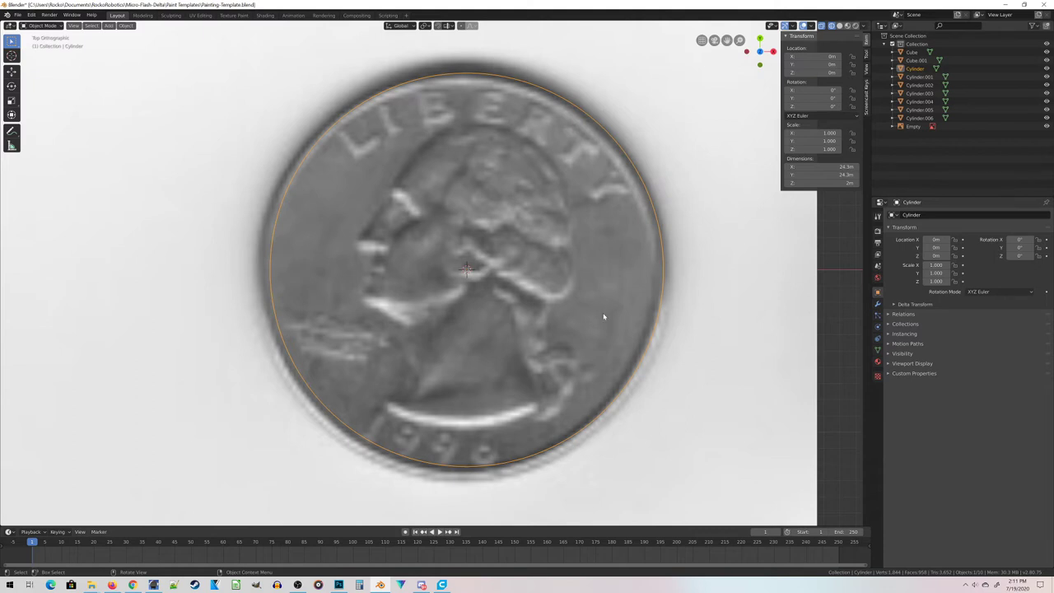
pyautogui.scroll(-8, 603, 321)
pyautogui.scroll(5, 625, 370)
pyautogui.click(614, 402)
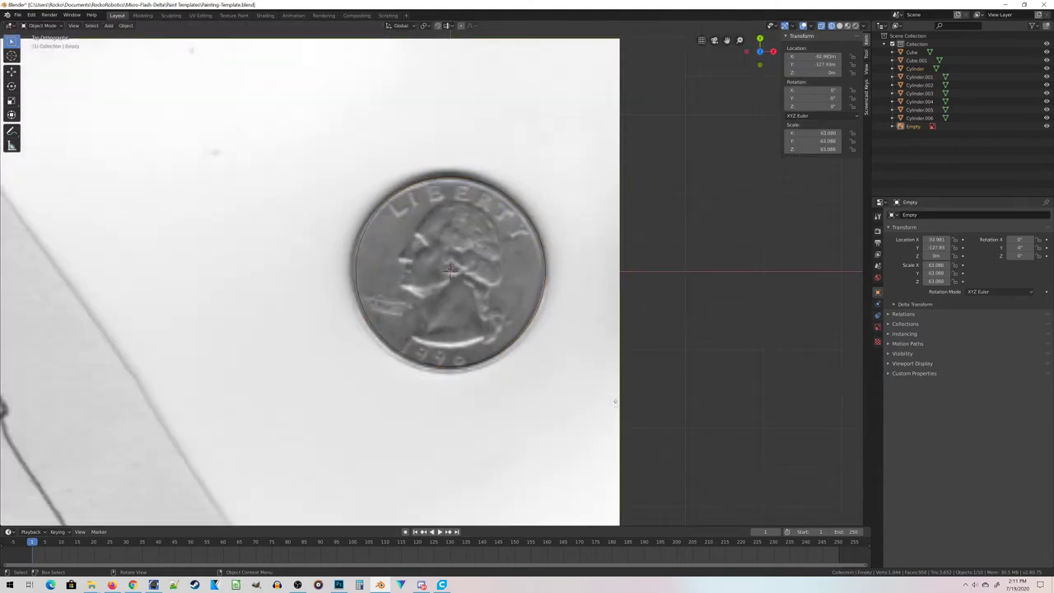
pyautogui.scroll(2, 614, 402)
pyautogui.scroll(-1, 815, 381)
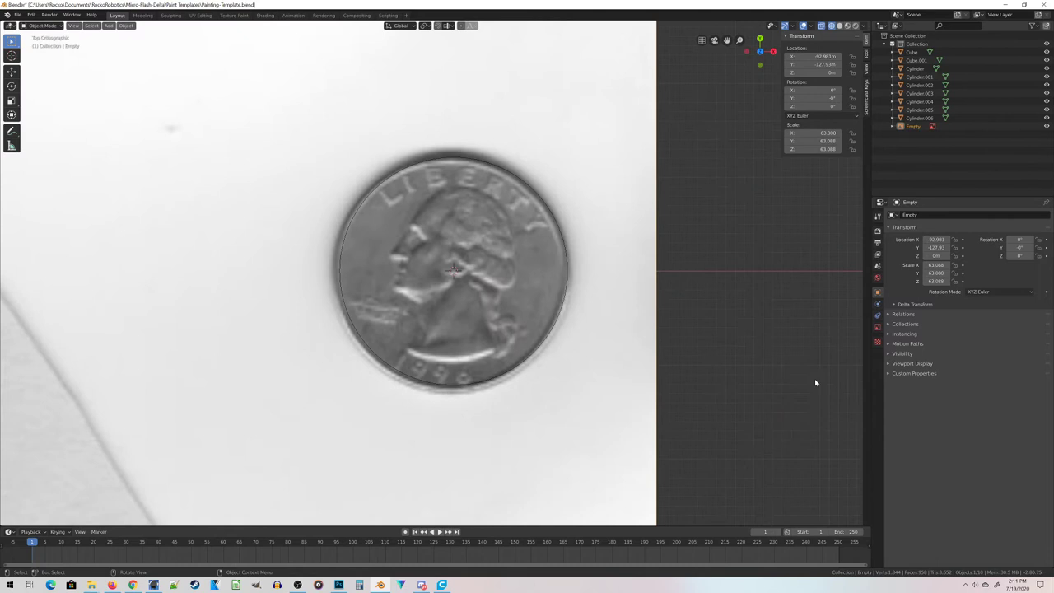
pyautogui.scroll(-4, 814, 381)
pyautogui.scroll(4, 720, 419)
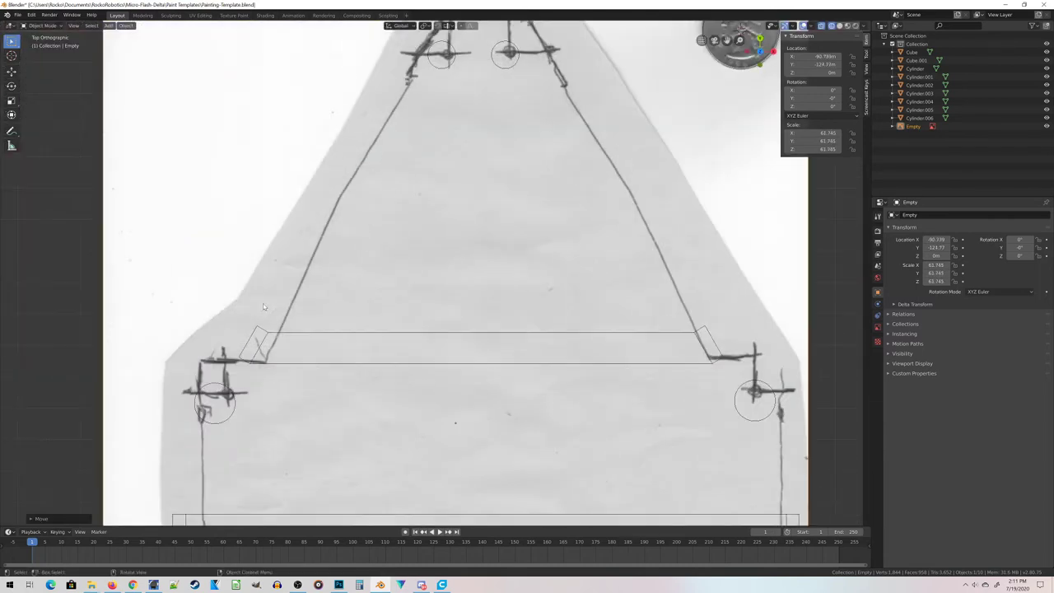
# Duplicate the upper crossbar with the angled ends and move the copy along Y to about -34.9 m
pyautogui.scroll(-3, 263, 303)
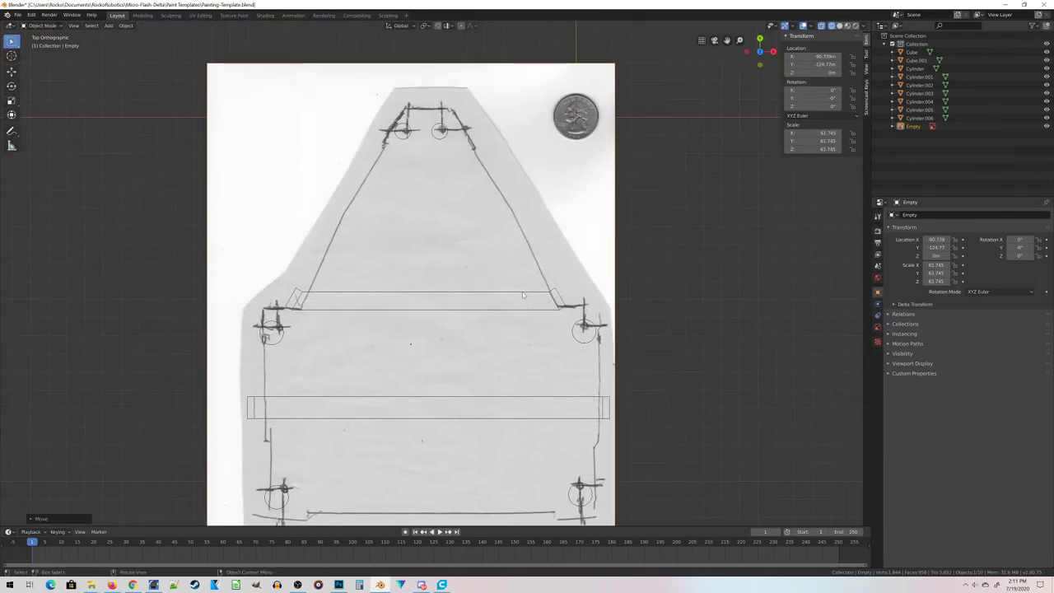
pyautogui.click(522, 293)
pyautogui.keyDown('shift'); pyautogui.moveTo(461, 326); pyautogui.dragTo(489, 331, button='middle'); pyautogui.keyUp('shift')
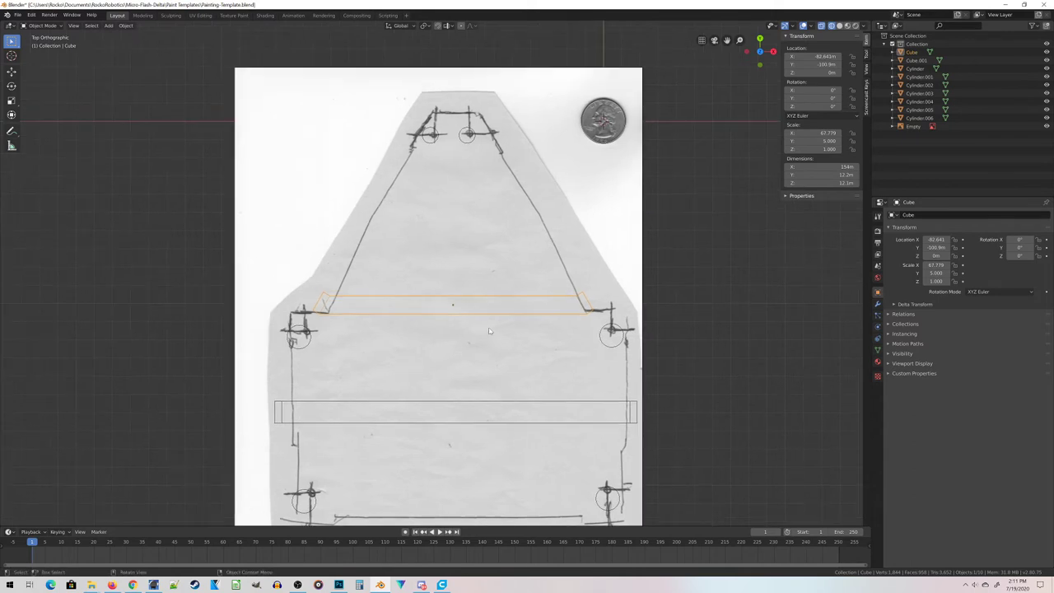
pyautogui.scroll(4, 505, 379)
pyautogui.scroll(-4, 521, 430)
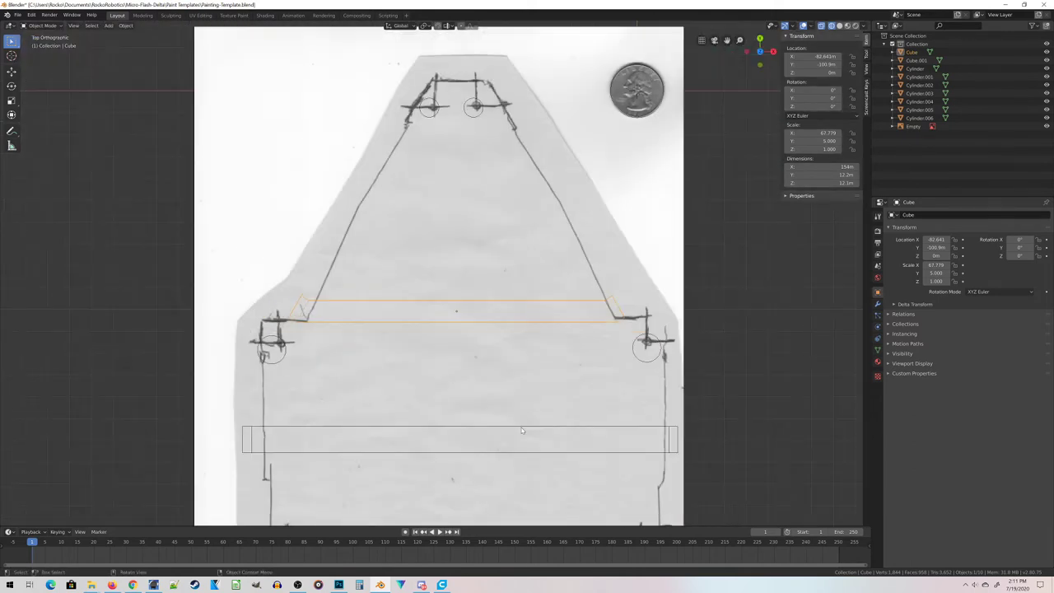
pyautogui.hotkey('shift', 'd')
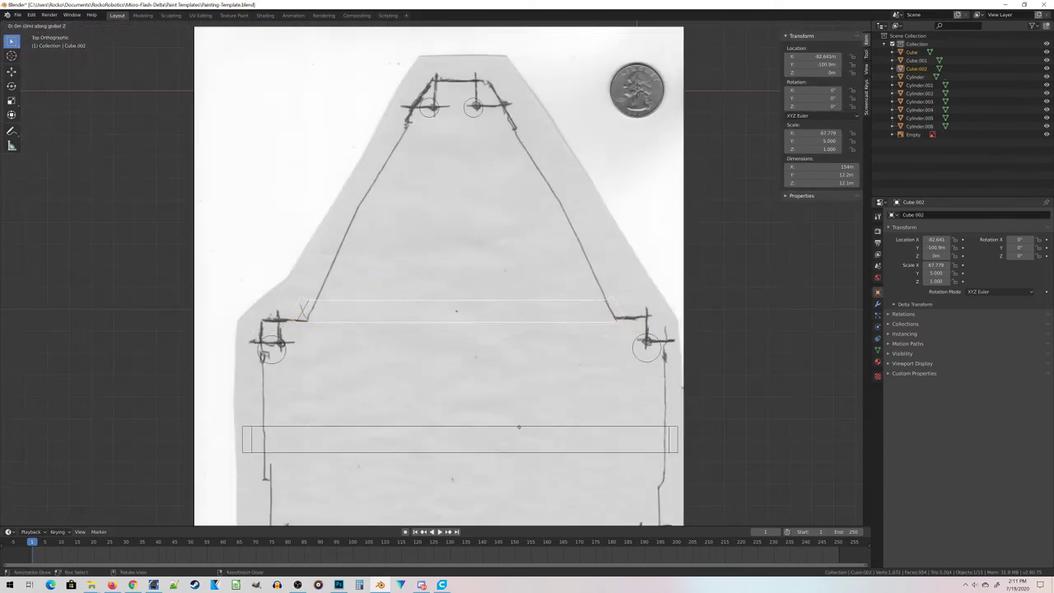
pyautogui.press('y')
pyautogui.click(540, 287)
# Edit the original upper crossbar's mesh, moving its left angled end block against the sketched side line
pyautogui.scroll(2, 610, 425)
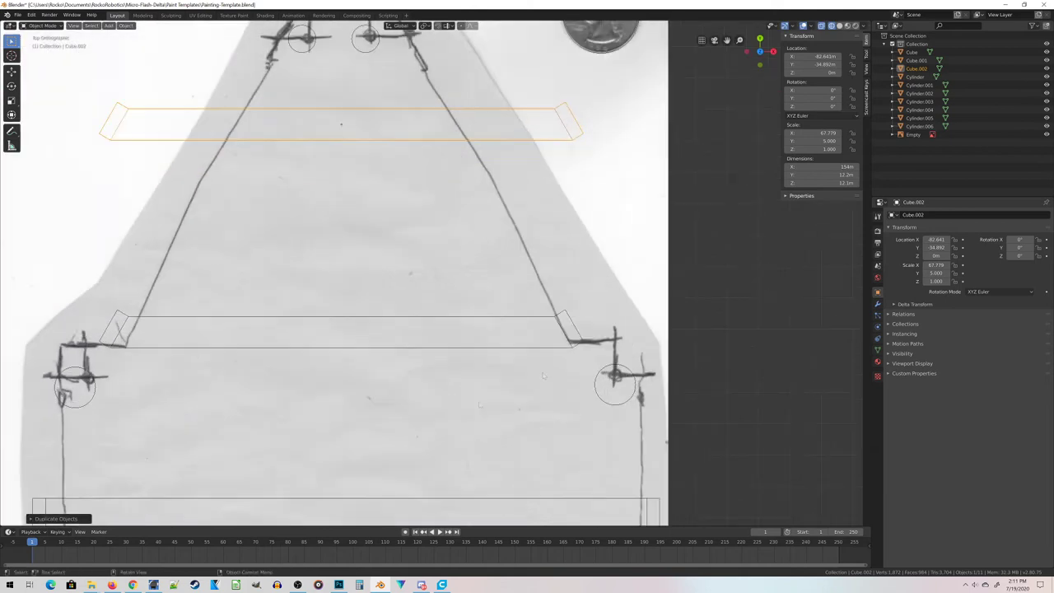
pyautogui.click(548, 316)
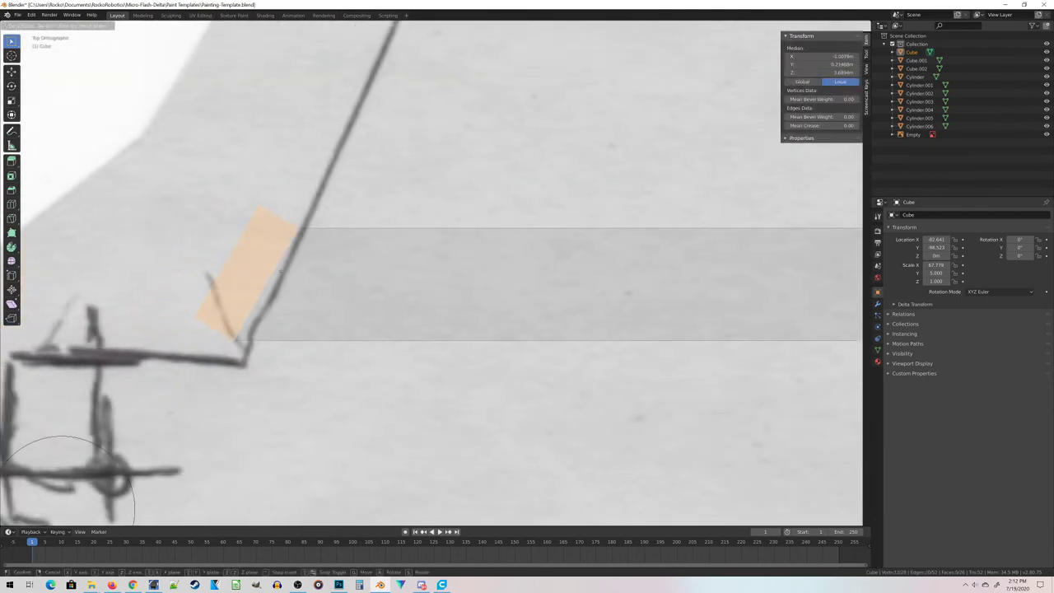
pyautogui.press('Return')
pyautogui.scroll(-7, 433, 274)
pyautogui.press('Tab')
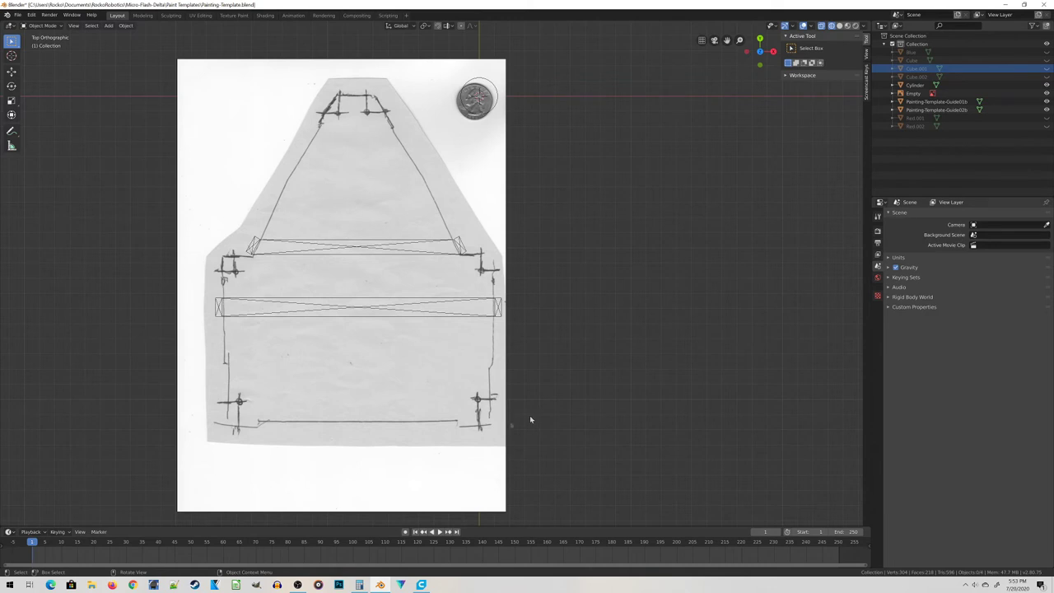
# Add a plane mesh over the traced template and open its mesh for editing
pyautogui.hotkey('shift', 'a')
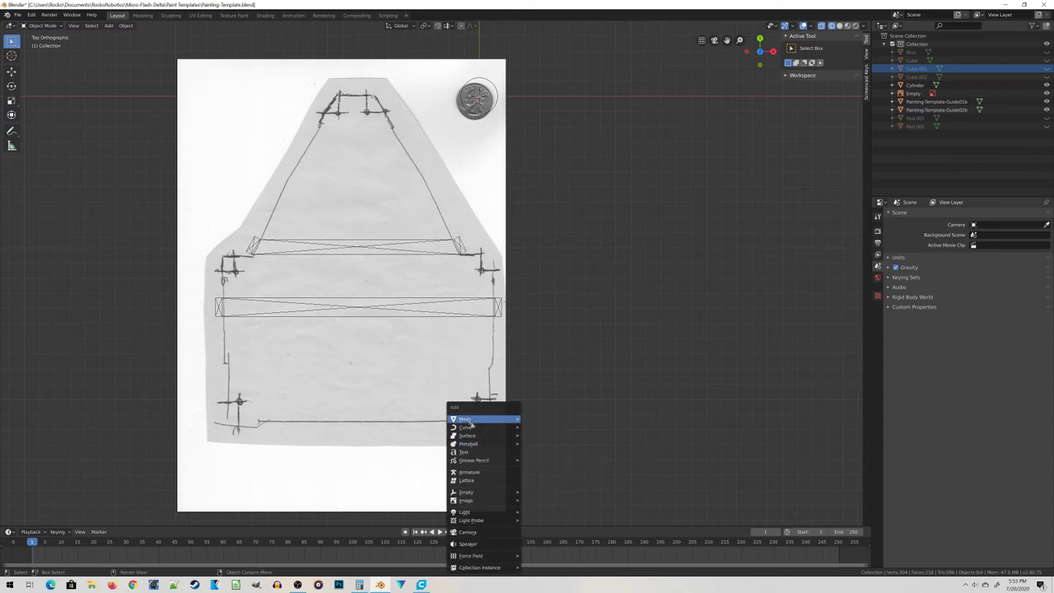
pyautogui.click(535, 420)
pyautogui.press('Tab')
pyautogui.scroll(-5, 263, 494)
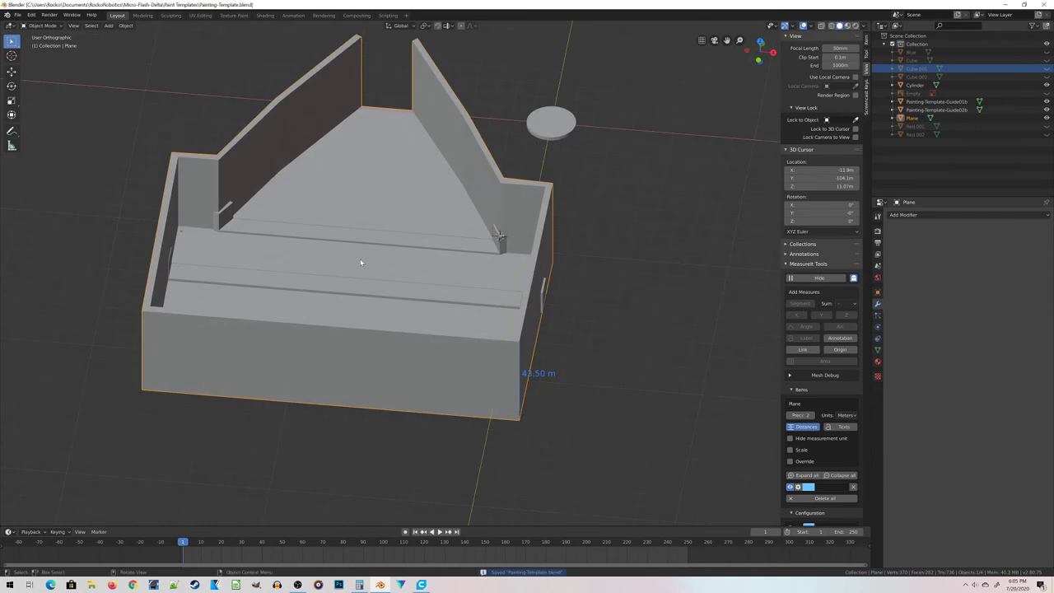
# Mirror the long diagonal stripe bar across the template along the X axis
pyautogui.scroll(-3, 360, 261)
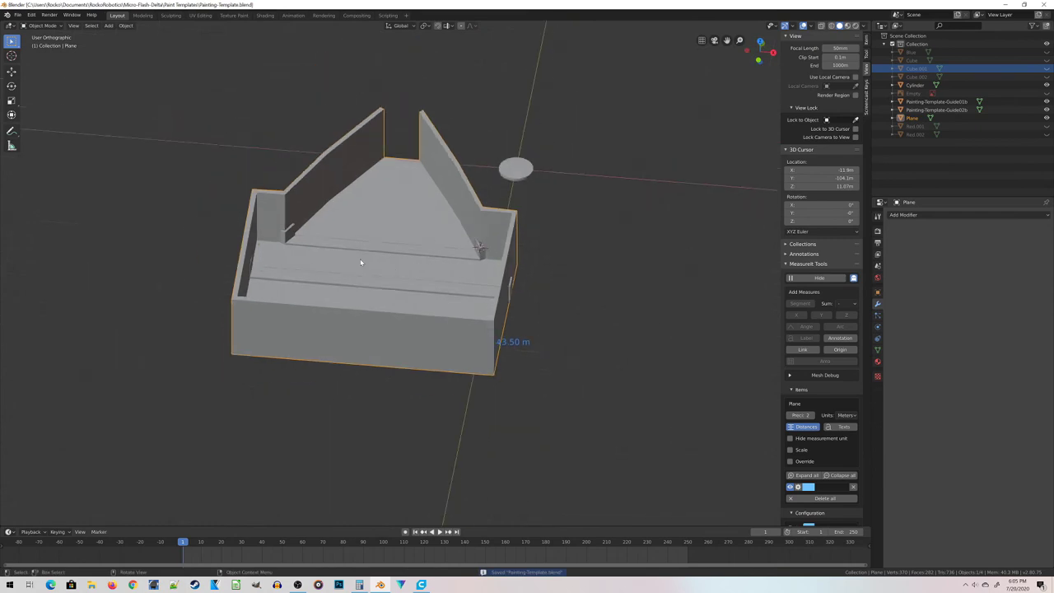
pyautogui.scroll(3, 360, 262)
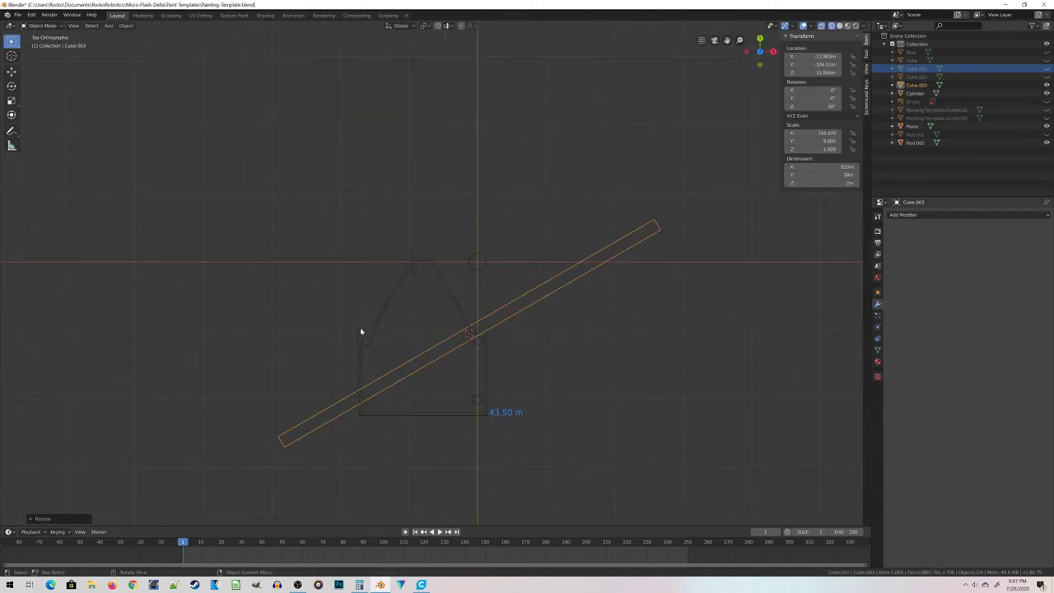
pyautogui.scroll(3, 428, 272)
pyautogui.hotkey('ctrl', 'm')
pyautogui.press('x')
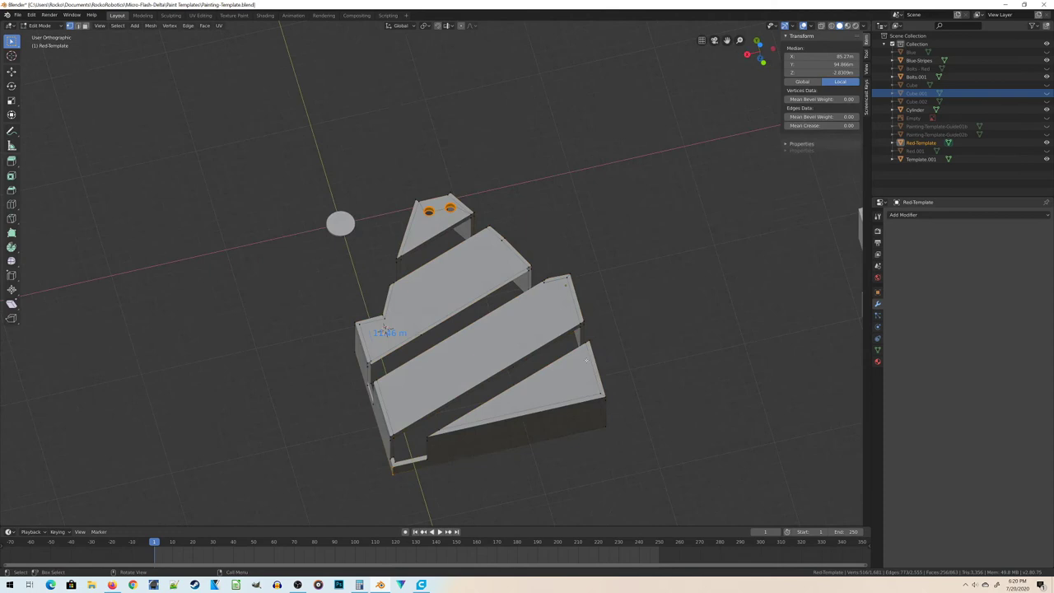
# Clear the bolt hole selection in the Red-Template mesh and select all of its non-manifold geometry
pyautogui.click(522, 355)
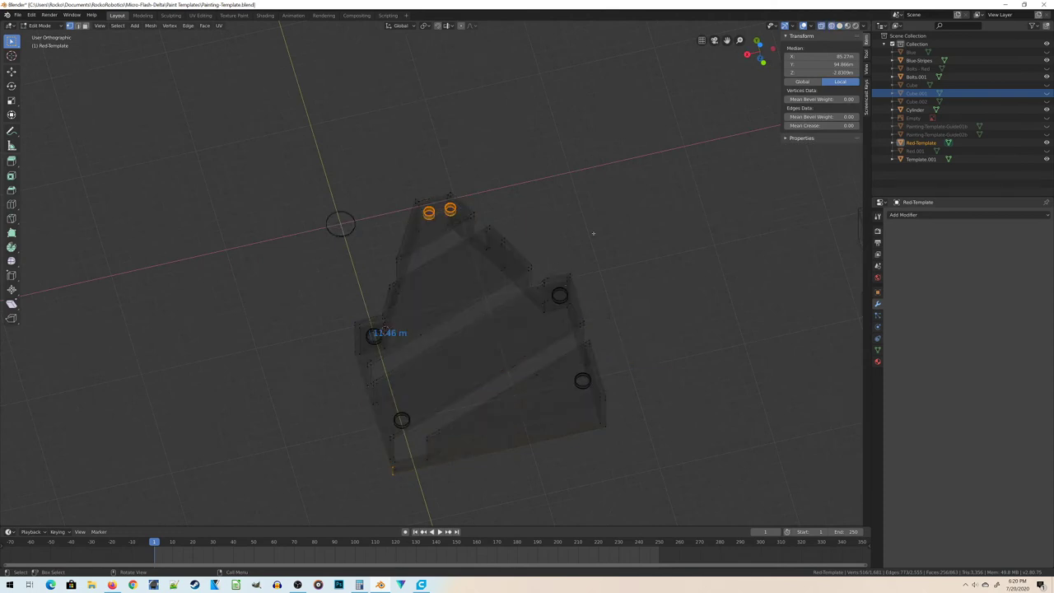
pyautogui.hotkey('alt', 'a')
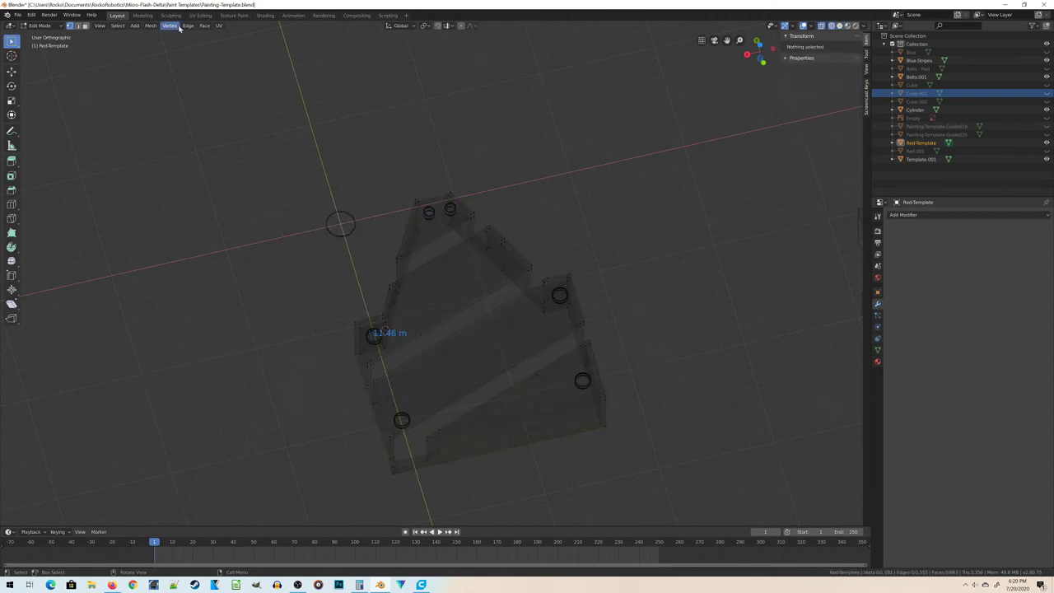
pyautogui.click(120, 26)
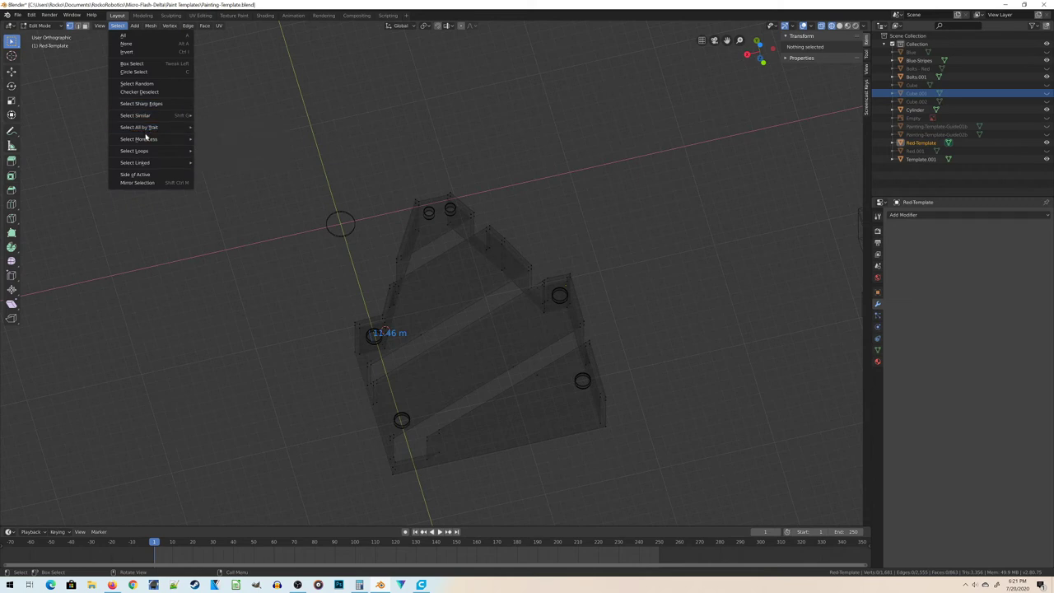
pyautogui.click(215, 128)
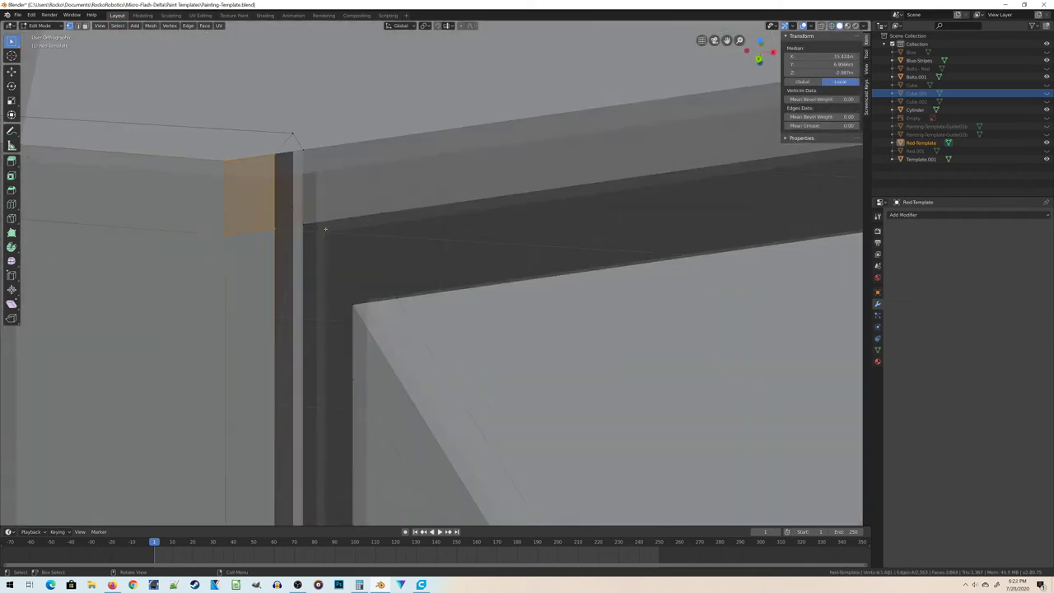
# Pick a vertex at the Red-Template's stripe cutout corner, examine the stripe faces and recheck the mesh for non-manifold geometry
pyautogui.click(302, 221)
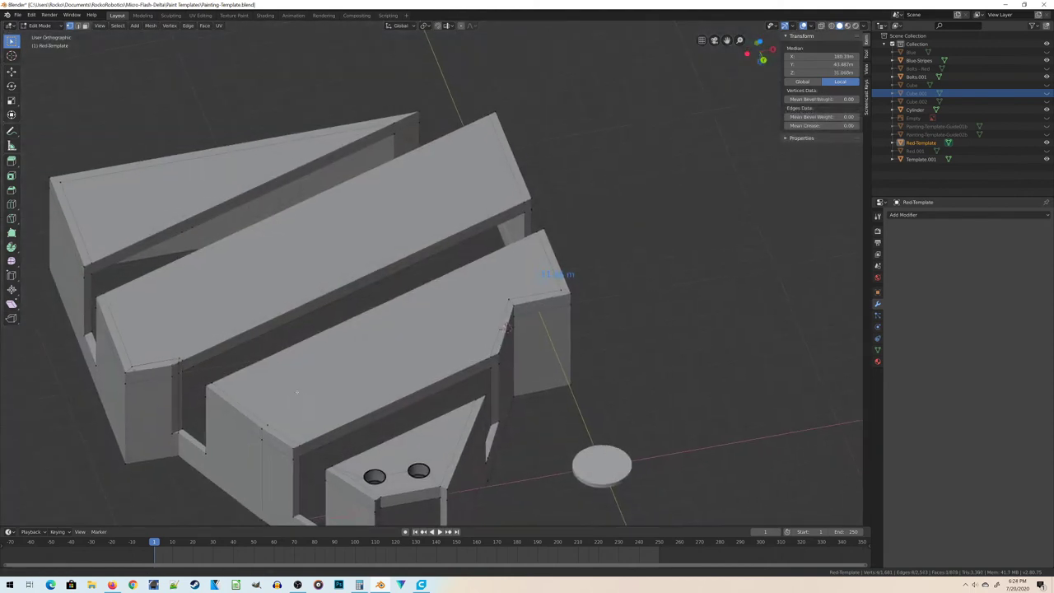
pyautogui.scroll(2, 541, 198)
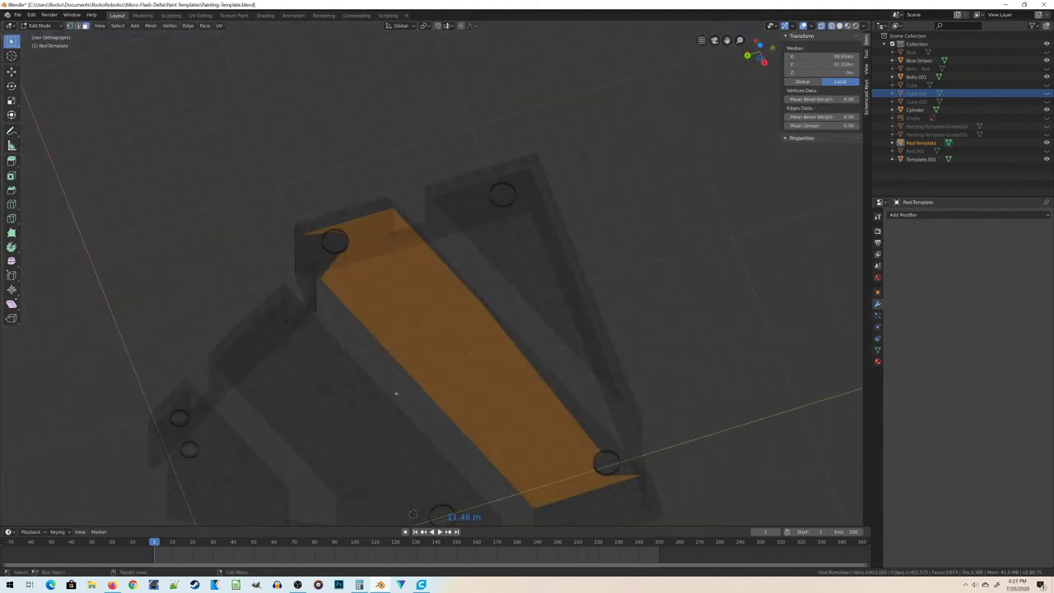
pyautogui.moveTo(398, 394); pyautogui.dragTo(416, 377, button='middle')
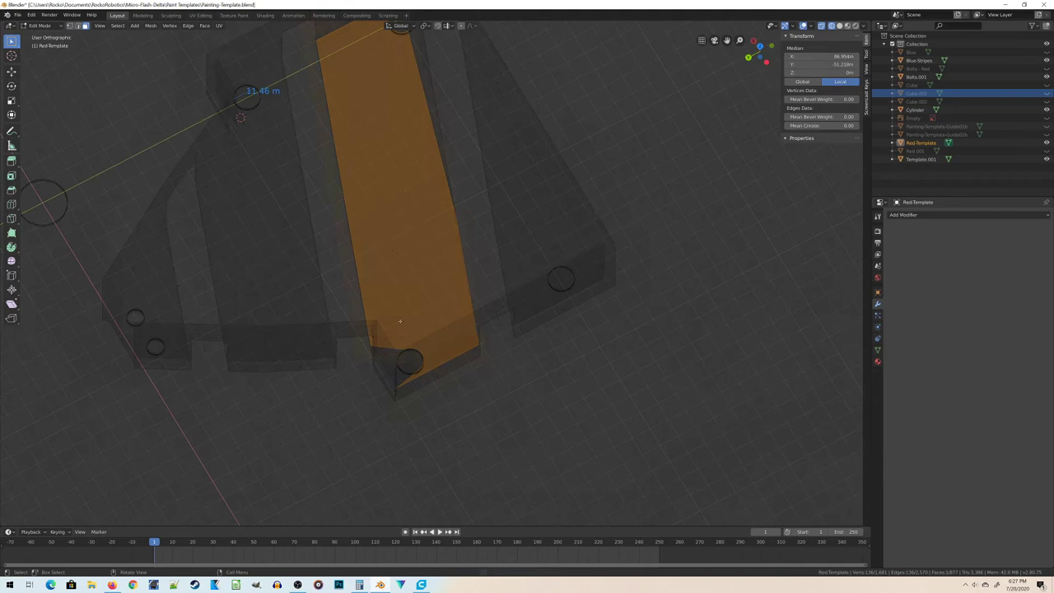
pyautogui.click(120, 26)
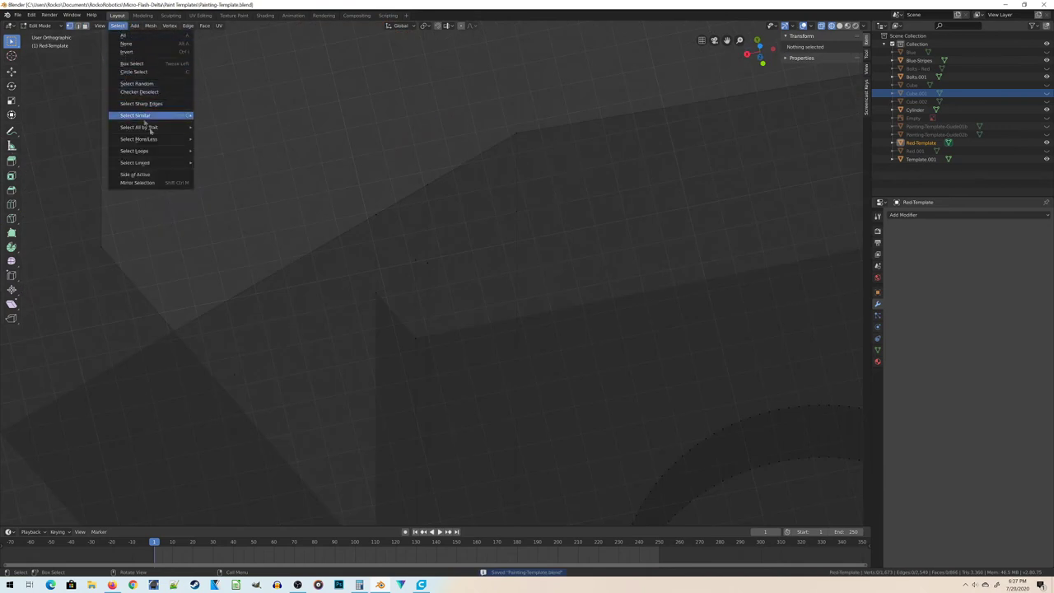
pyautogui.moveTo(156, 127)
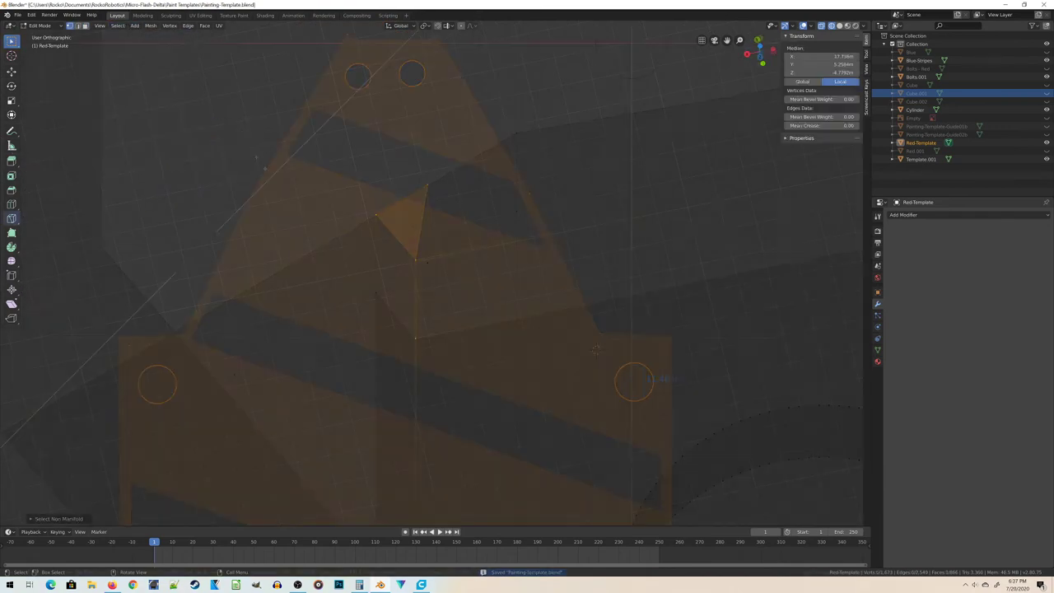